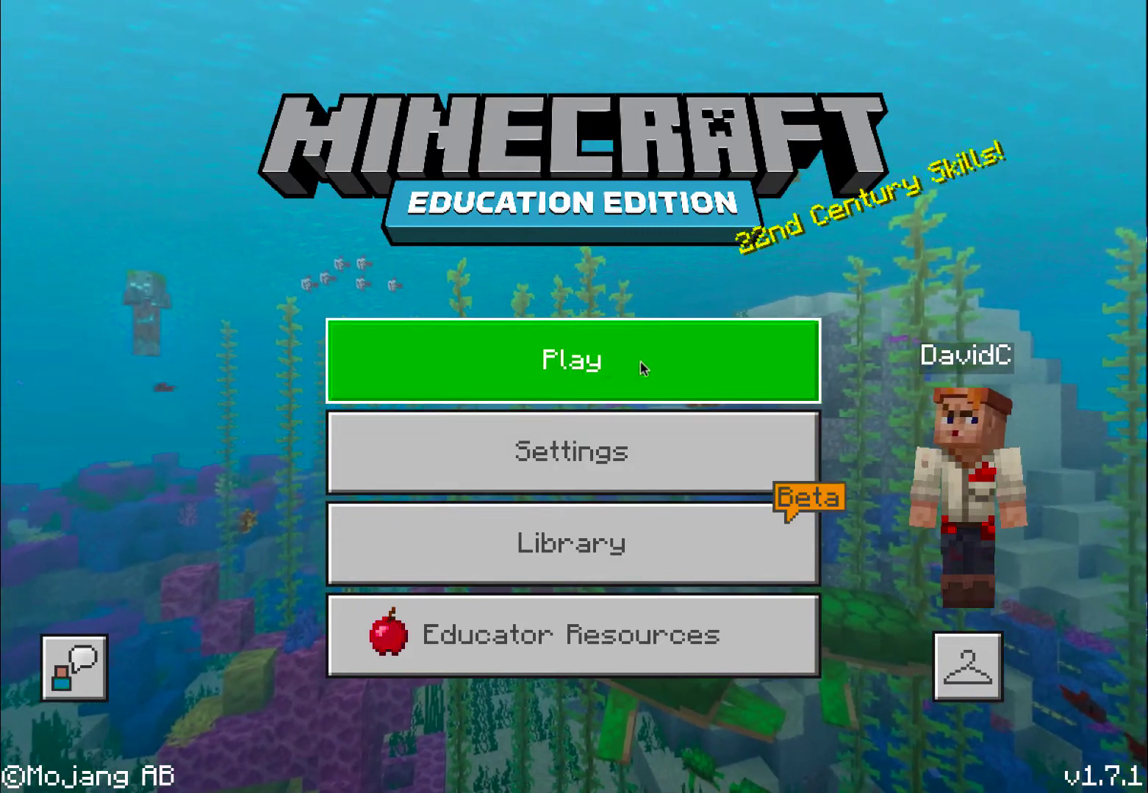
Begin a new blank world from Play and Create New, naming it 'Test'
left_click(583, 360)
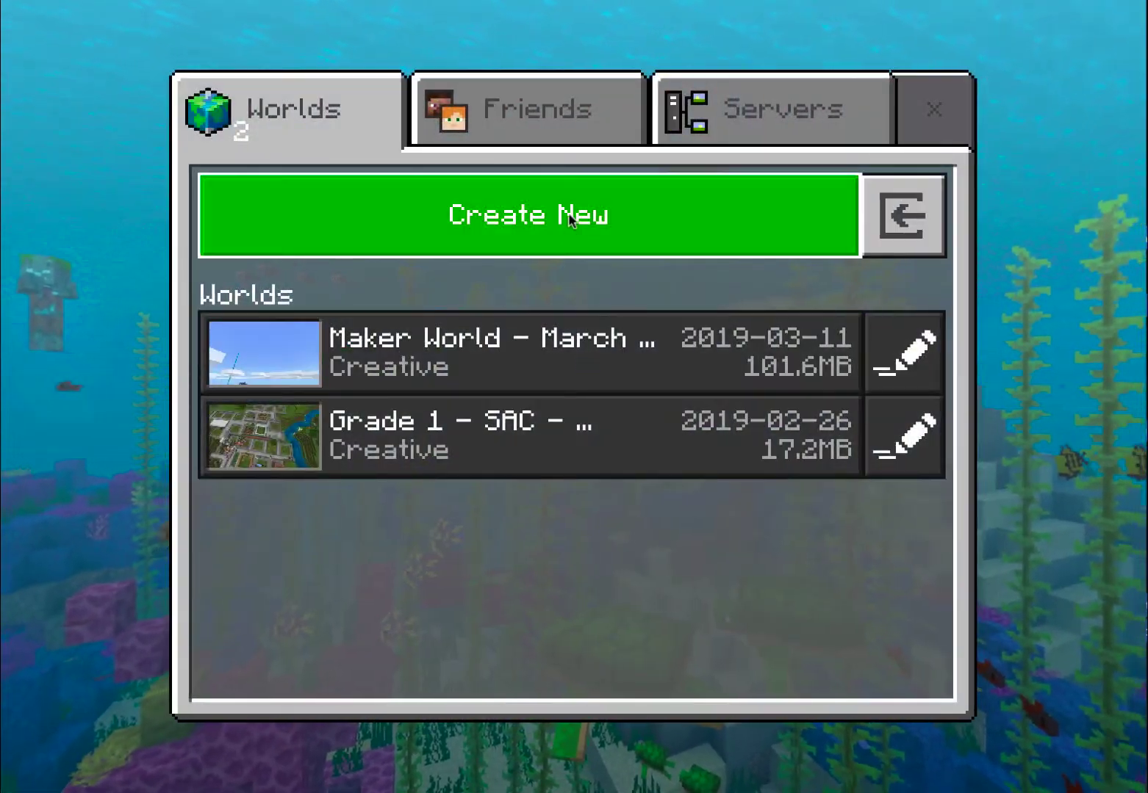
left_click(568, 213)
left_click(583, 142)
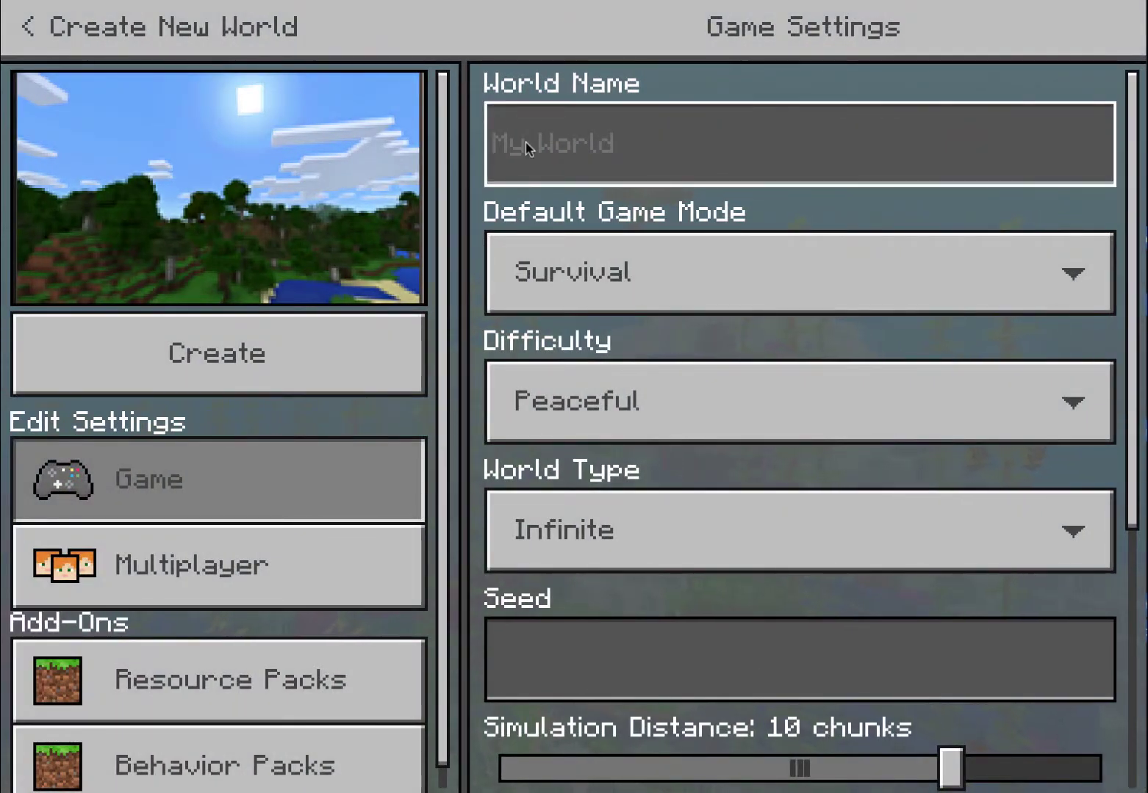
left_click(526, 143)
type("Test")
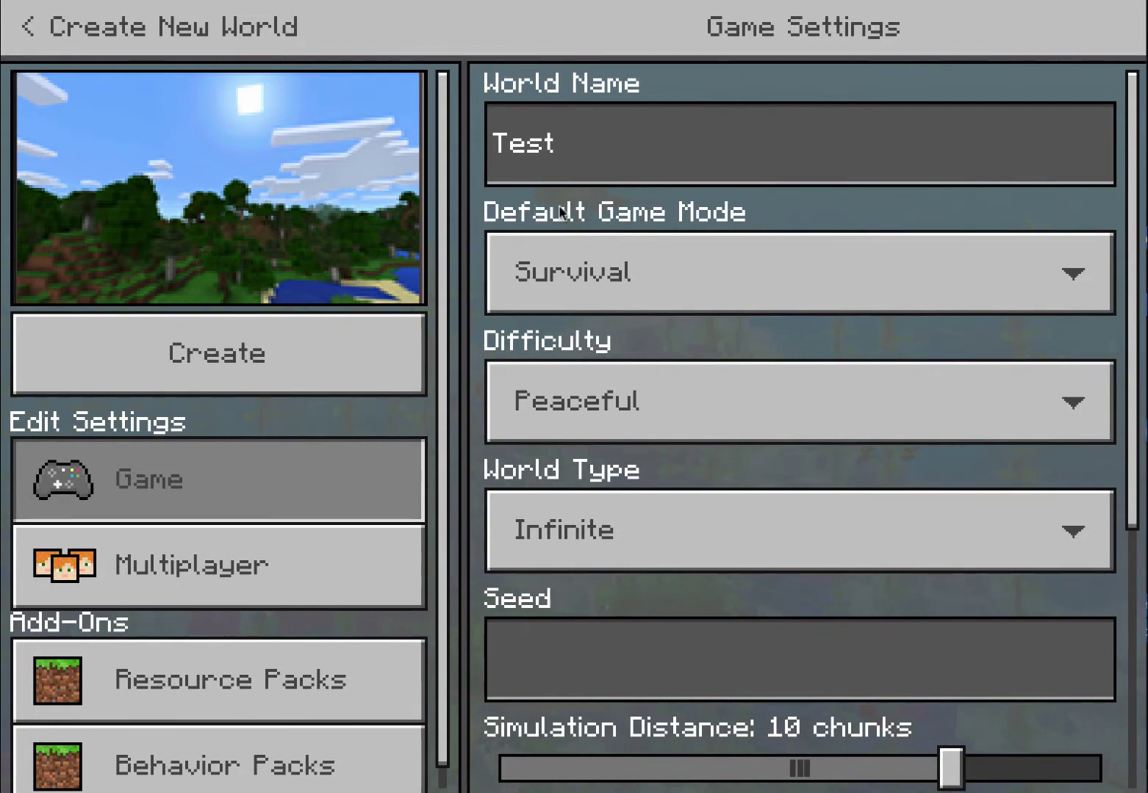
Change the Test world's default game mode from Survival to Creative
left_click(706, 271)
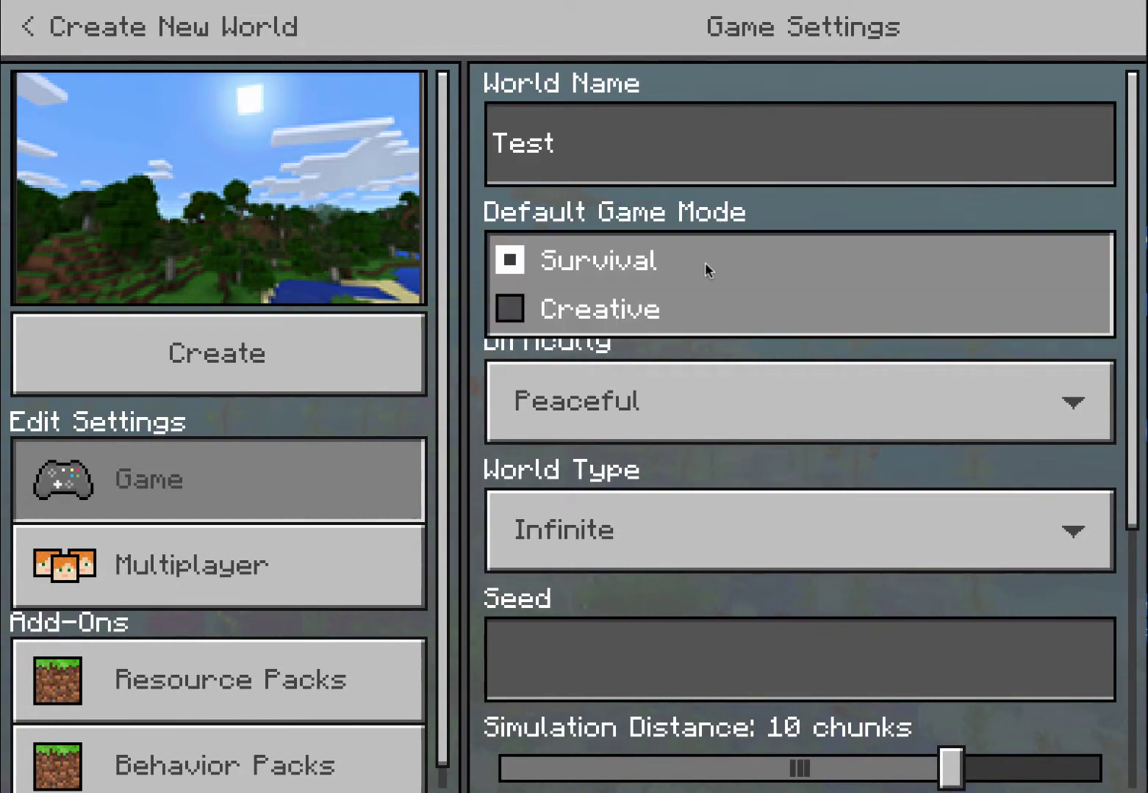
left_click(618, 312)
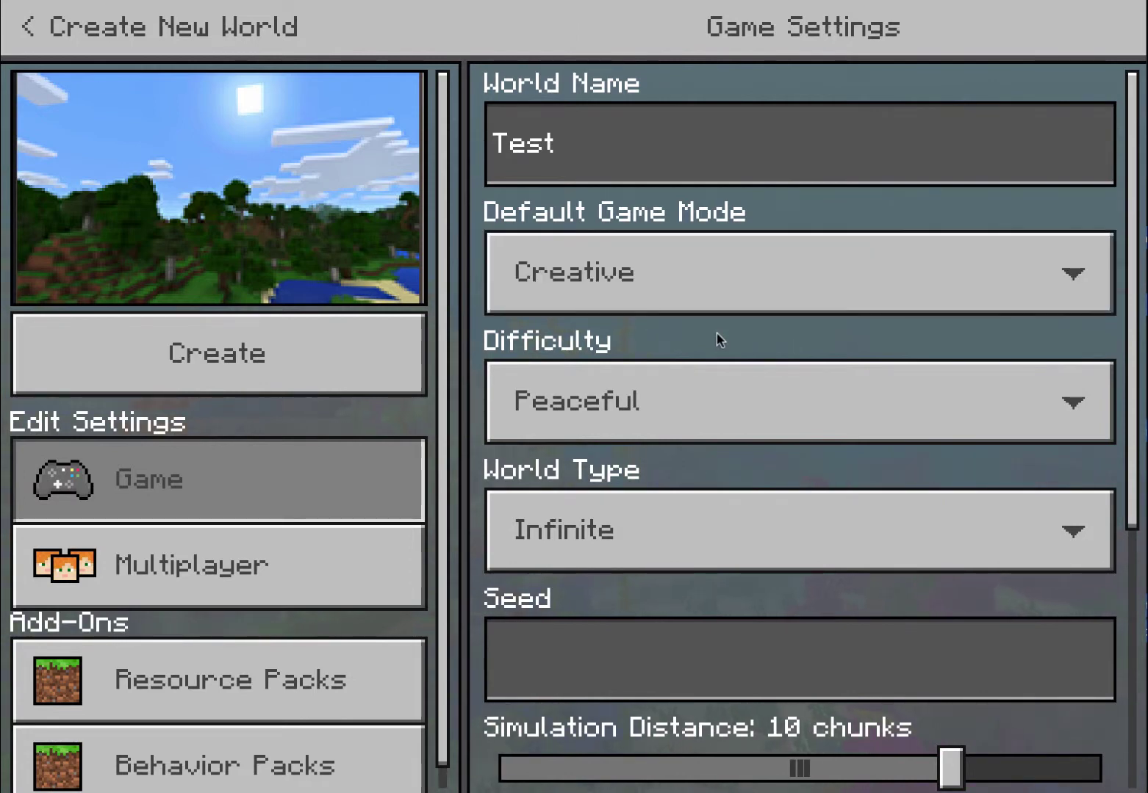
left_click(627, 528)
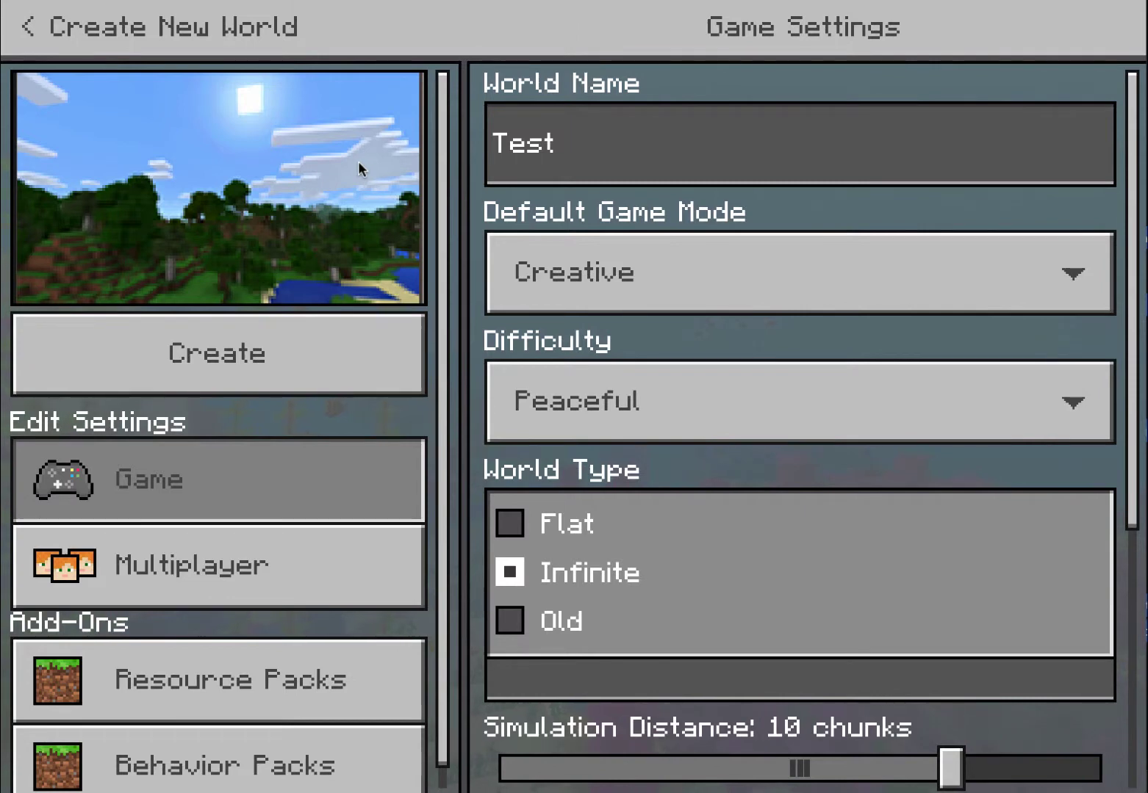
Select Flat in the World Type dropdown, replacing Infinite
left_click(514, 523)
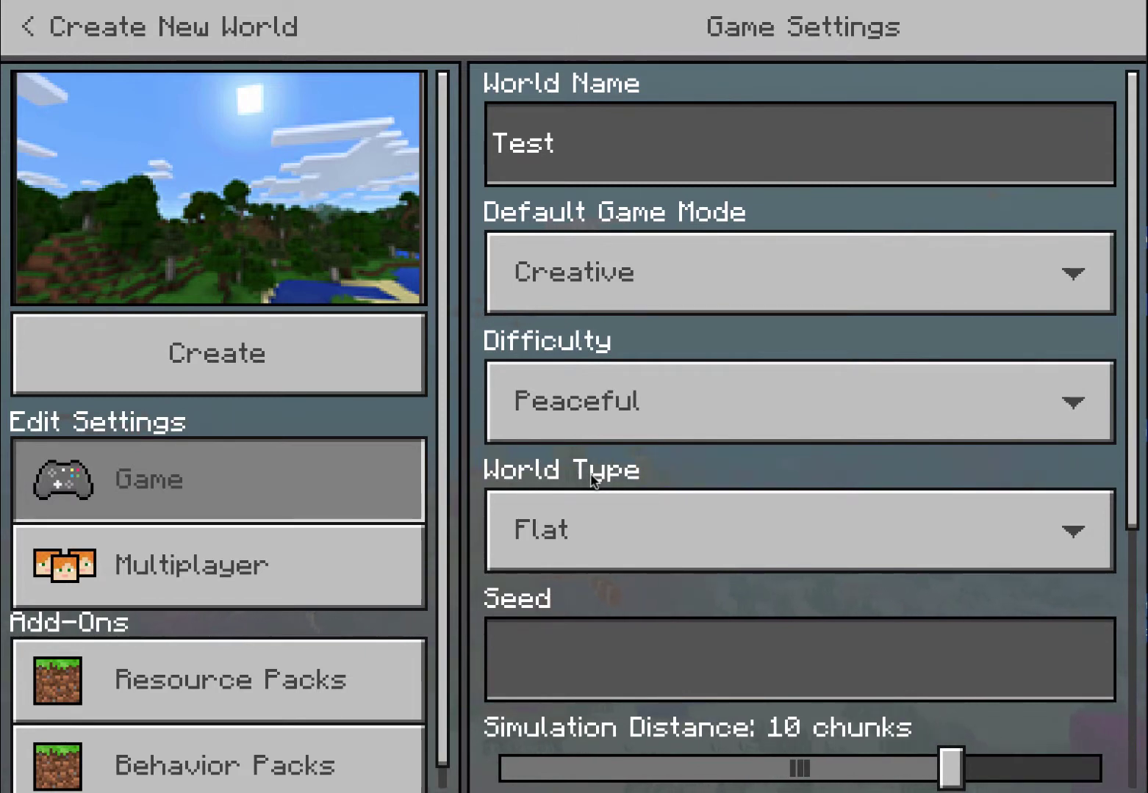
Scroll down to the cheat options and toggle Activate Cheats off and back on
scroll(592, 479, "down", 3)
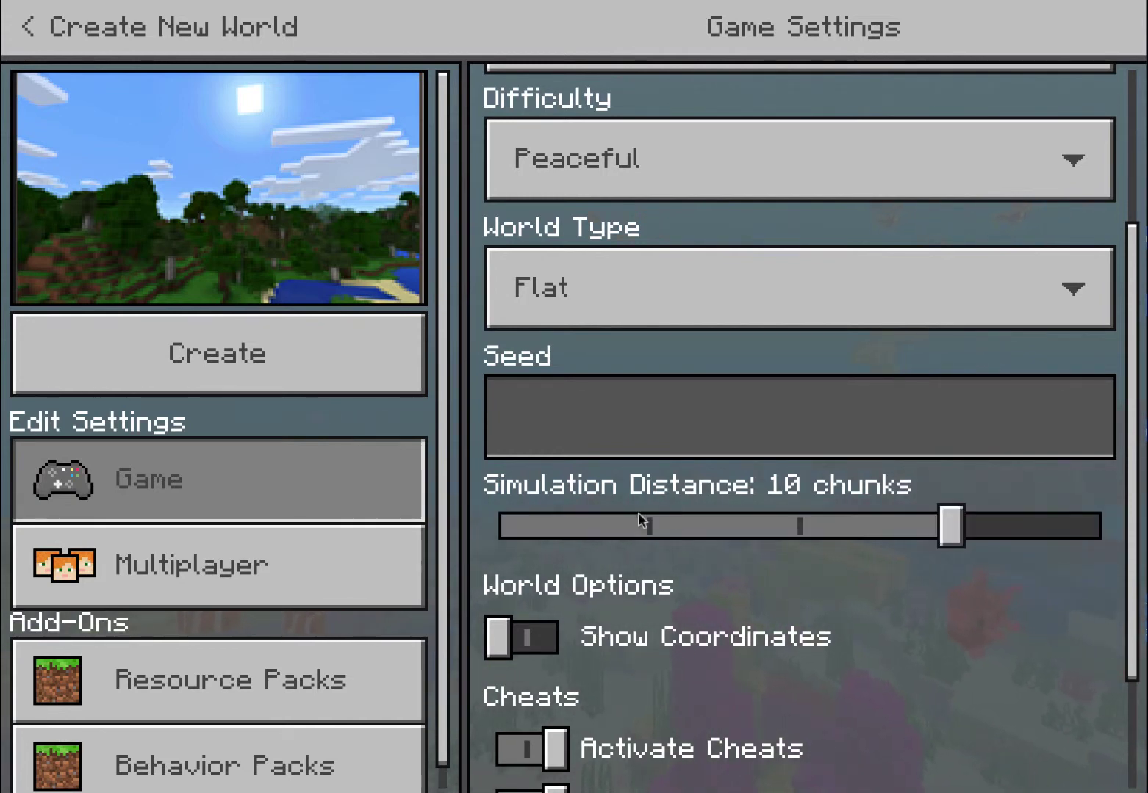
scroll(824, 602, "down", 2)
left_click(823, 601)
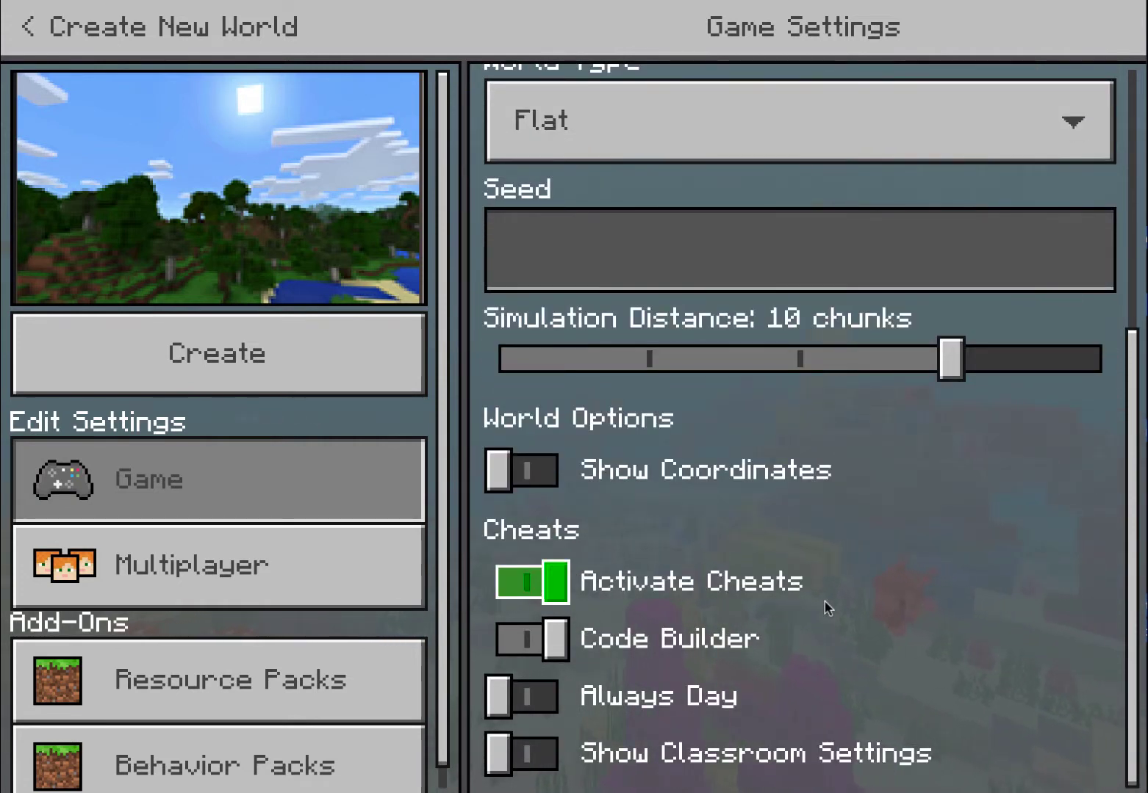
left_click(823, 601)
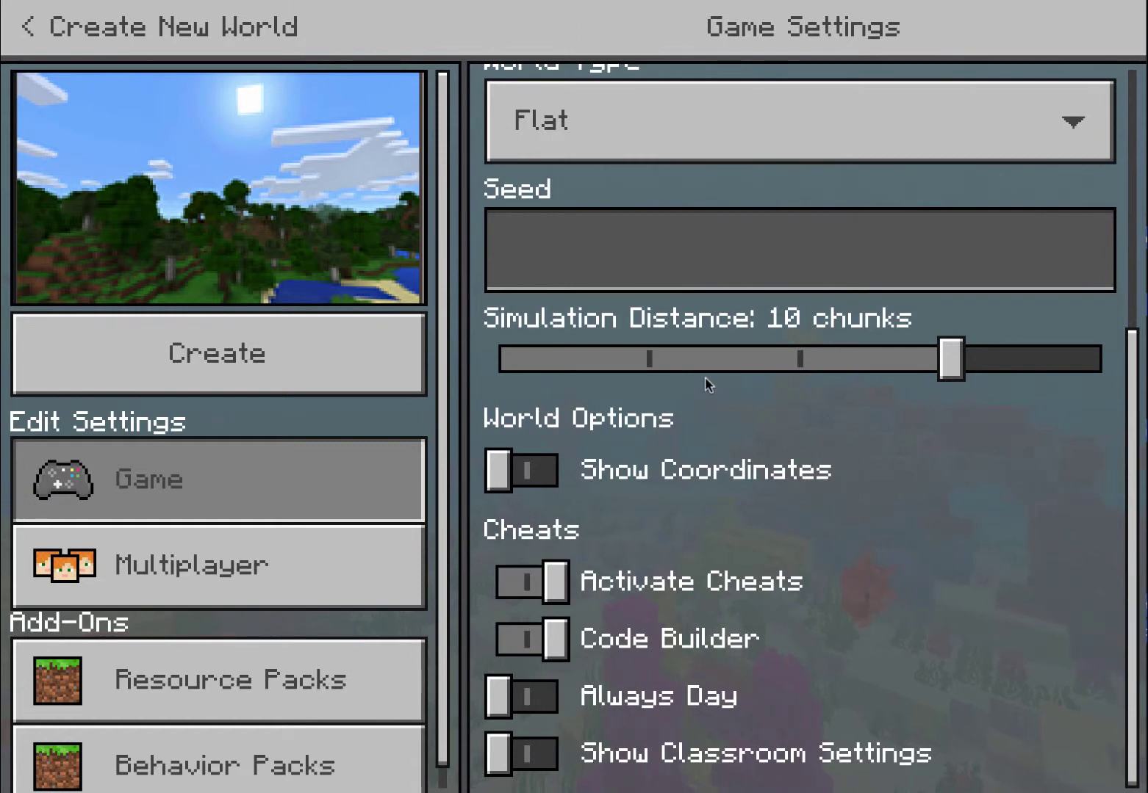
Flip Show Coordinates and Code Builder back and forth, leaving Show Coordinates switched on
left_click(616, 470)
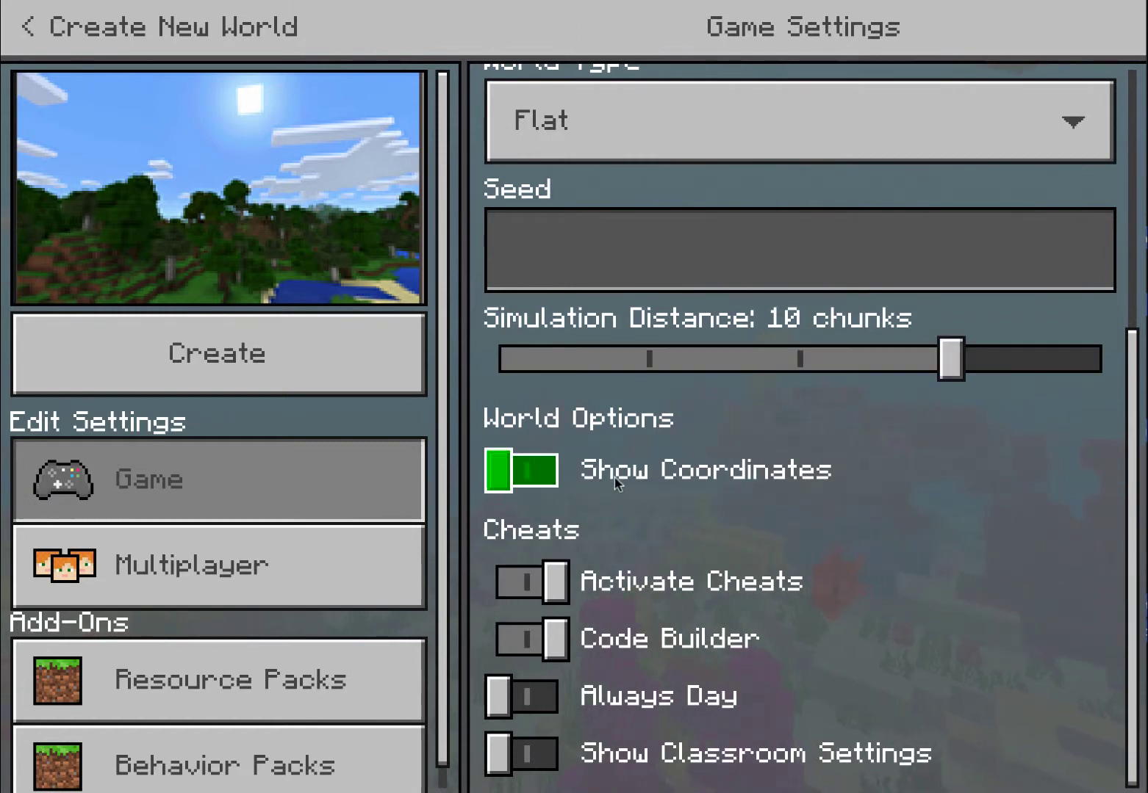
left_click(614, 477)
left_click(508, 476)
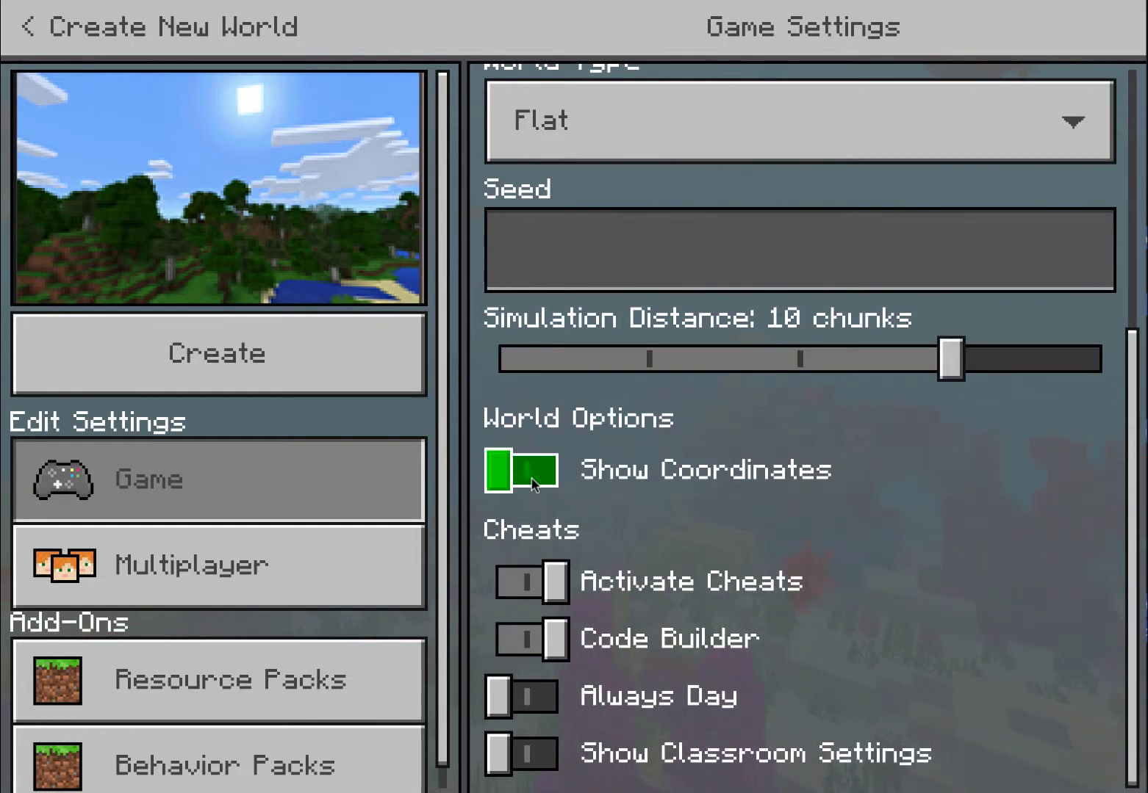
left_click(508, 478)
left_click(504, 645)
left_click(504, 646)
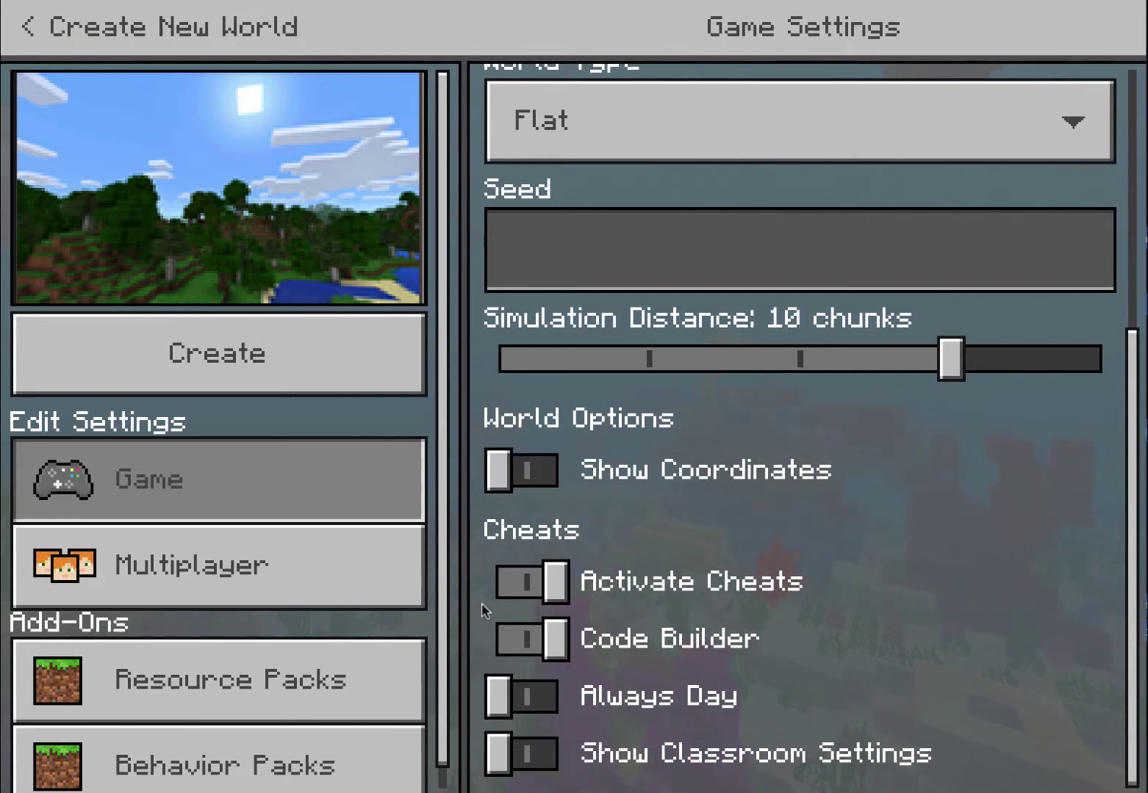
left_click(494, 472)
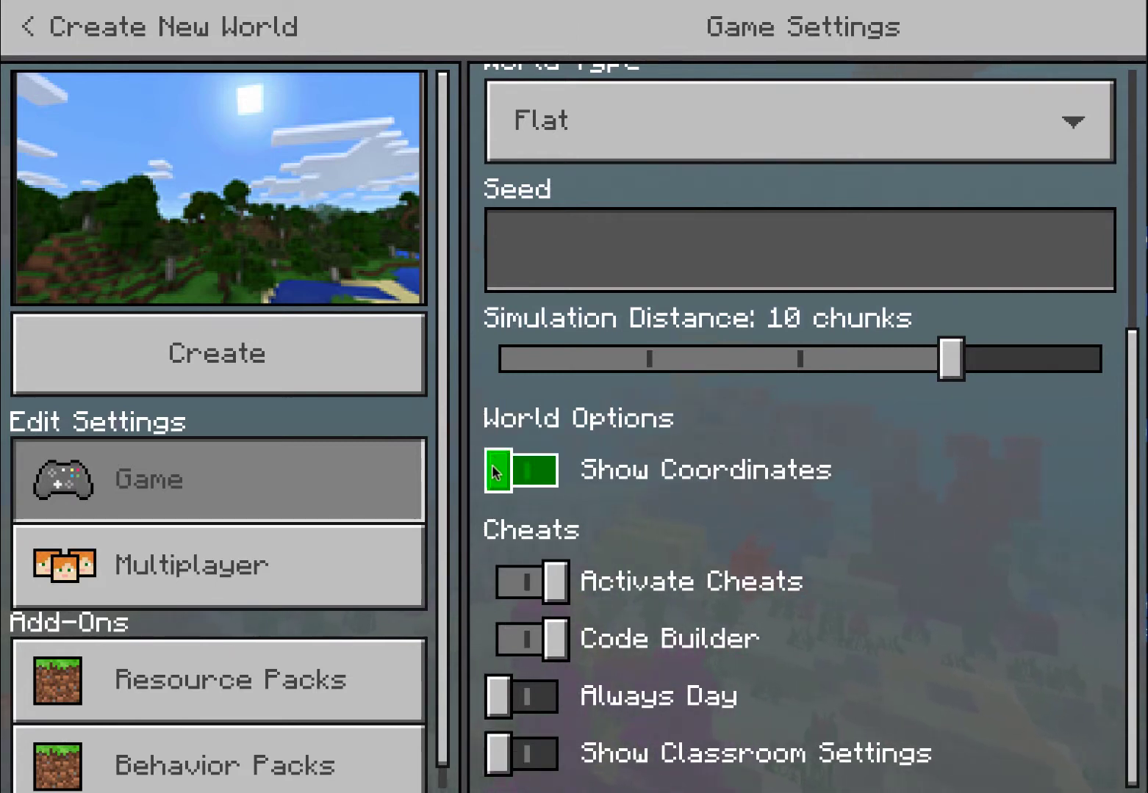
left_click_drag(492, 465, 516, 479)
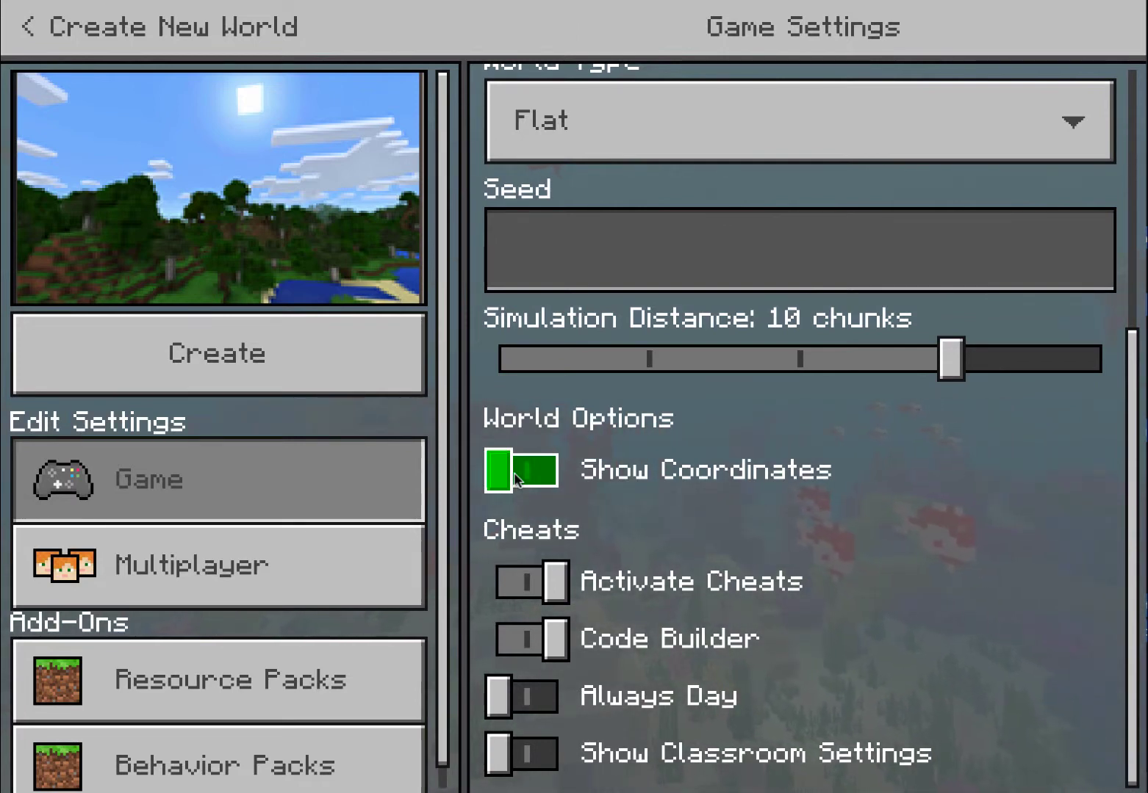
Toggle Activate Cheats off and on several times
left_click(516, 478)
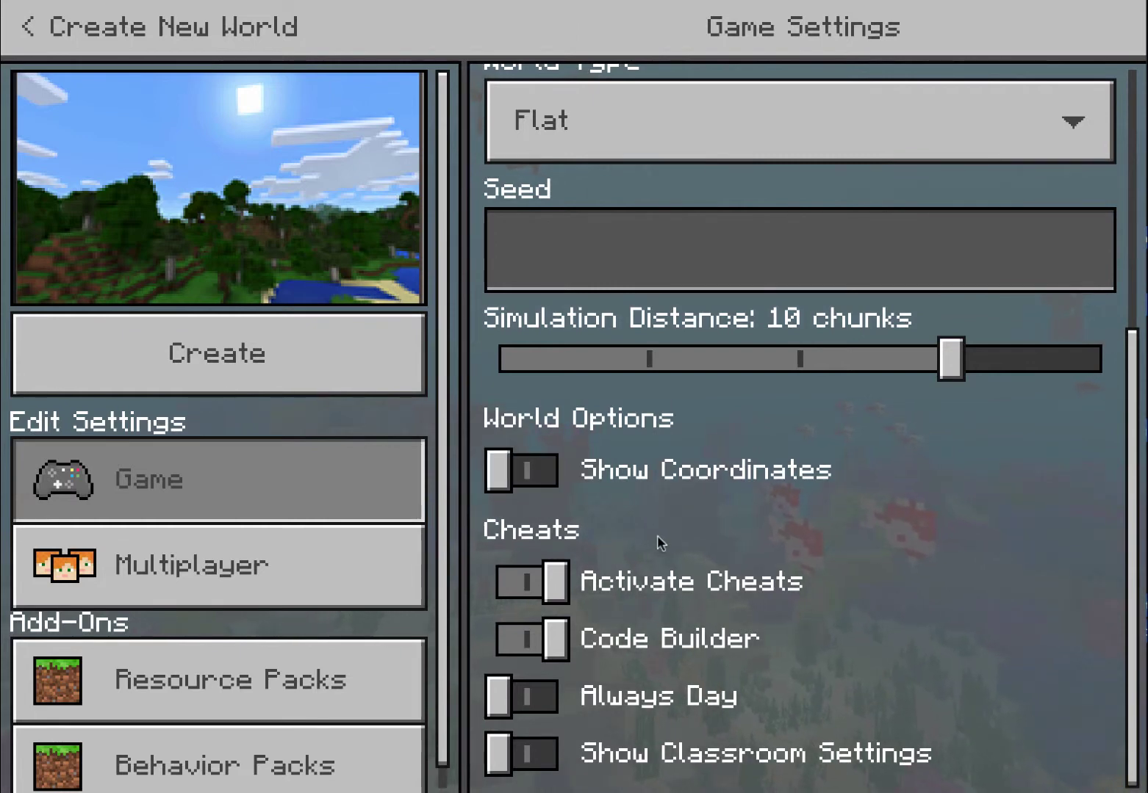
left_click(590, 584)
left_click(582, 573)
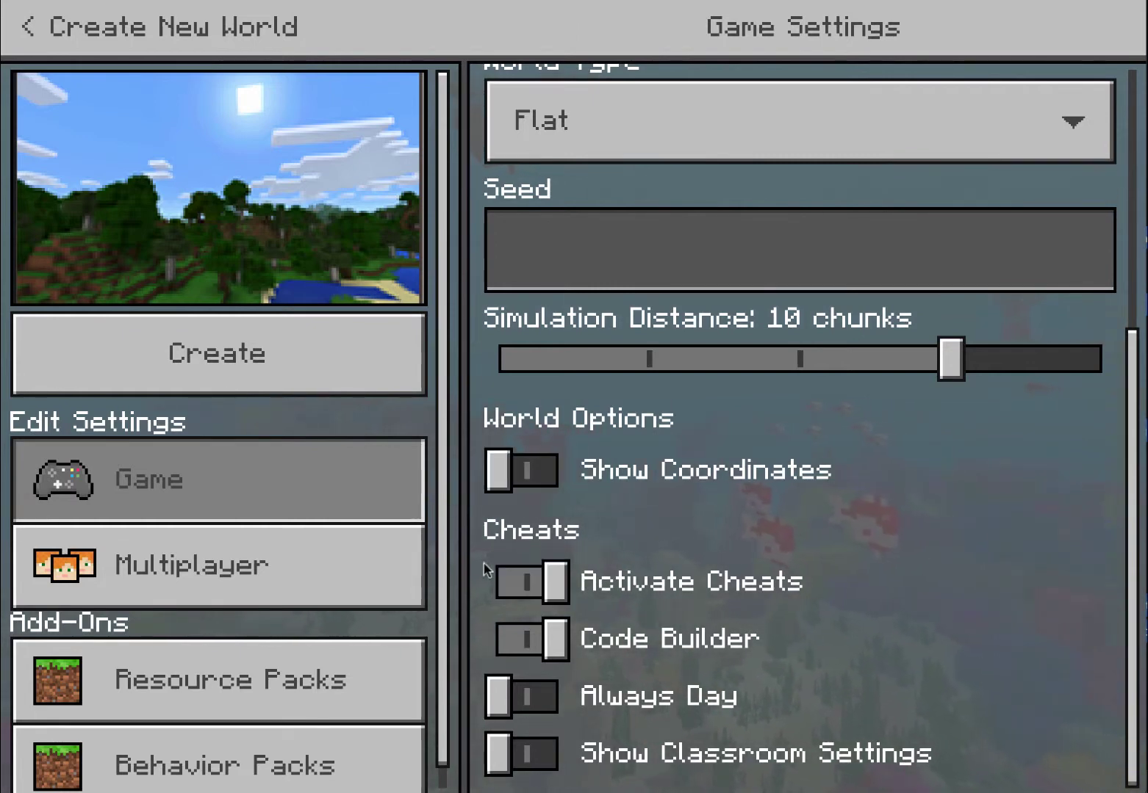
left_click(604, 593)
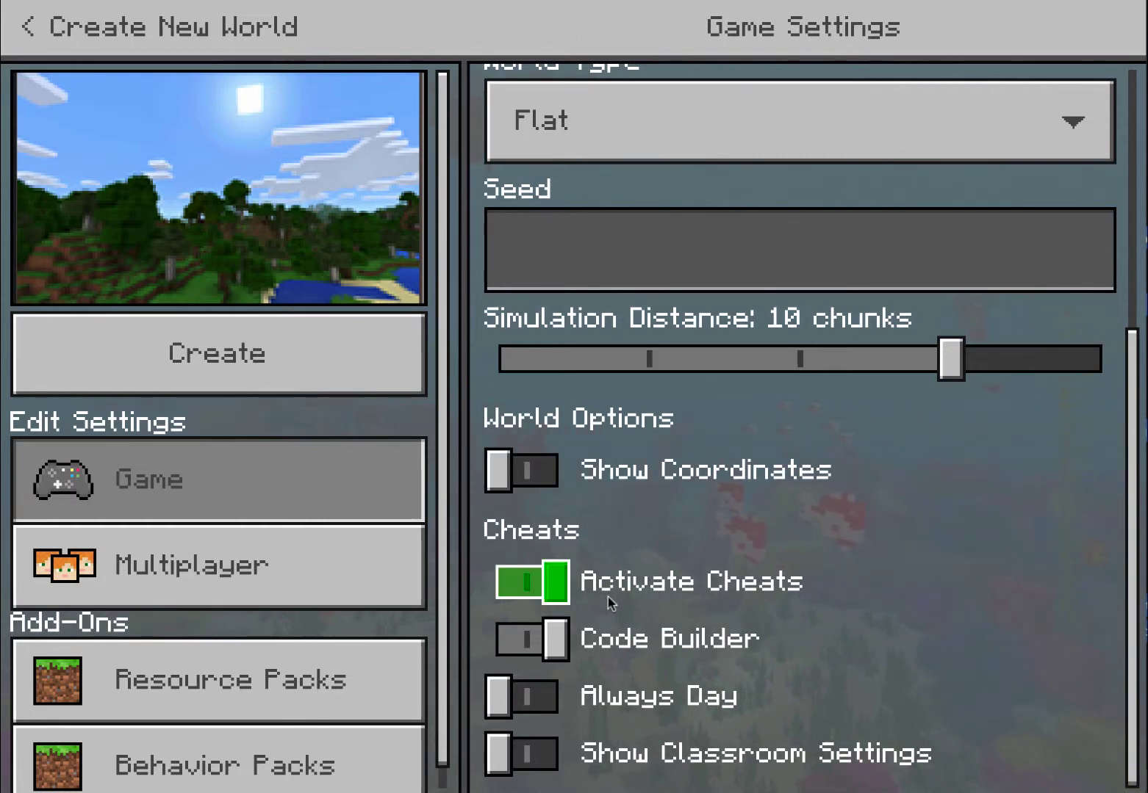
left_click(508, 585)
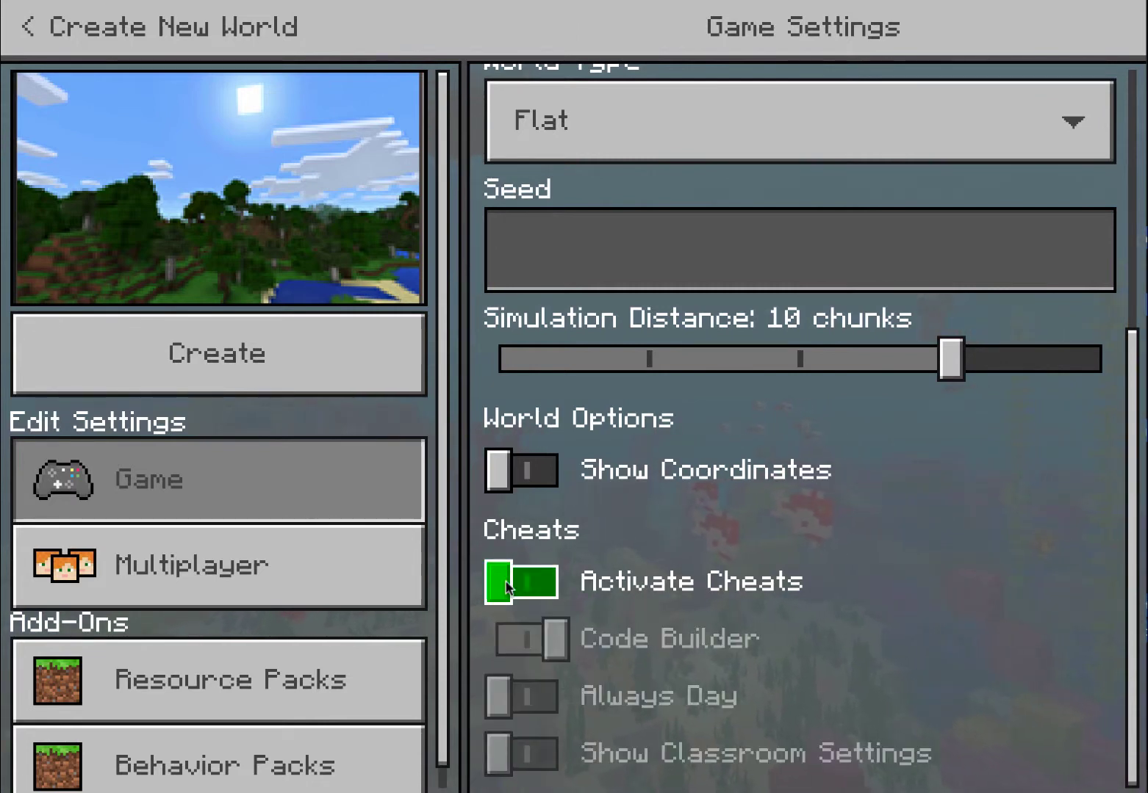
left_click(691, 597)
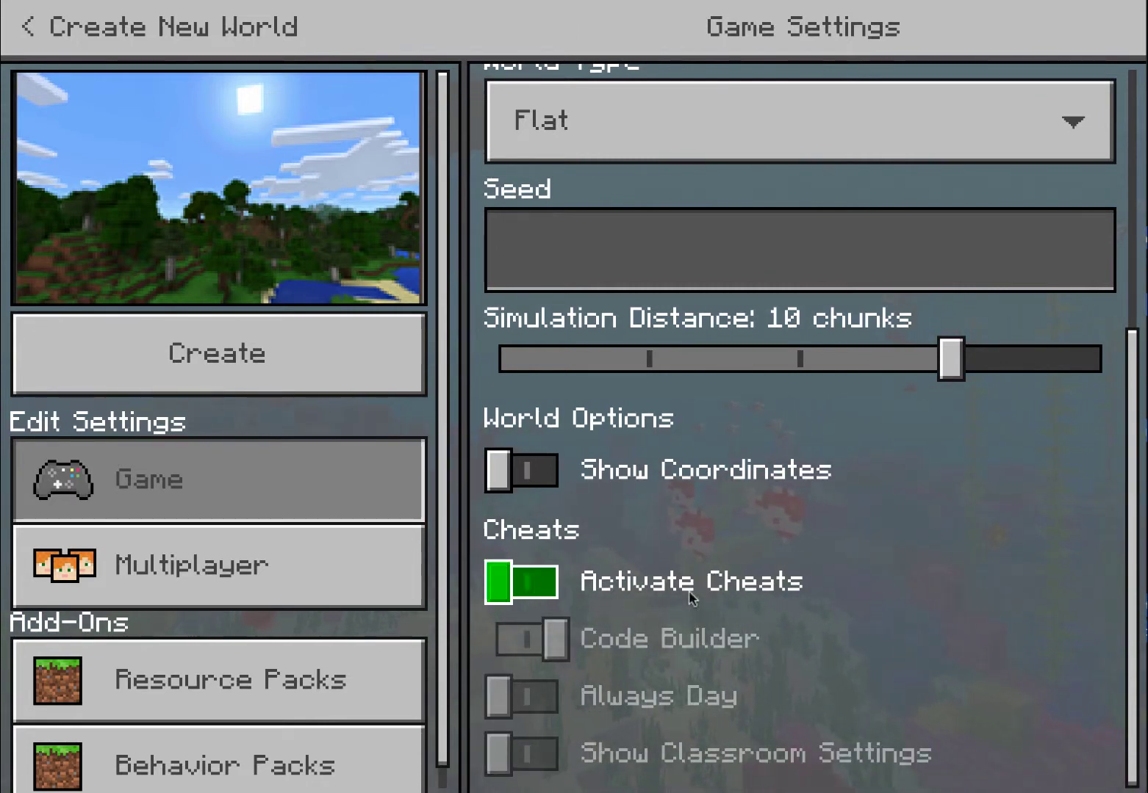
left_click(759, 596)
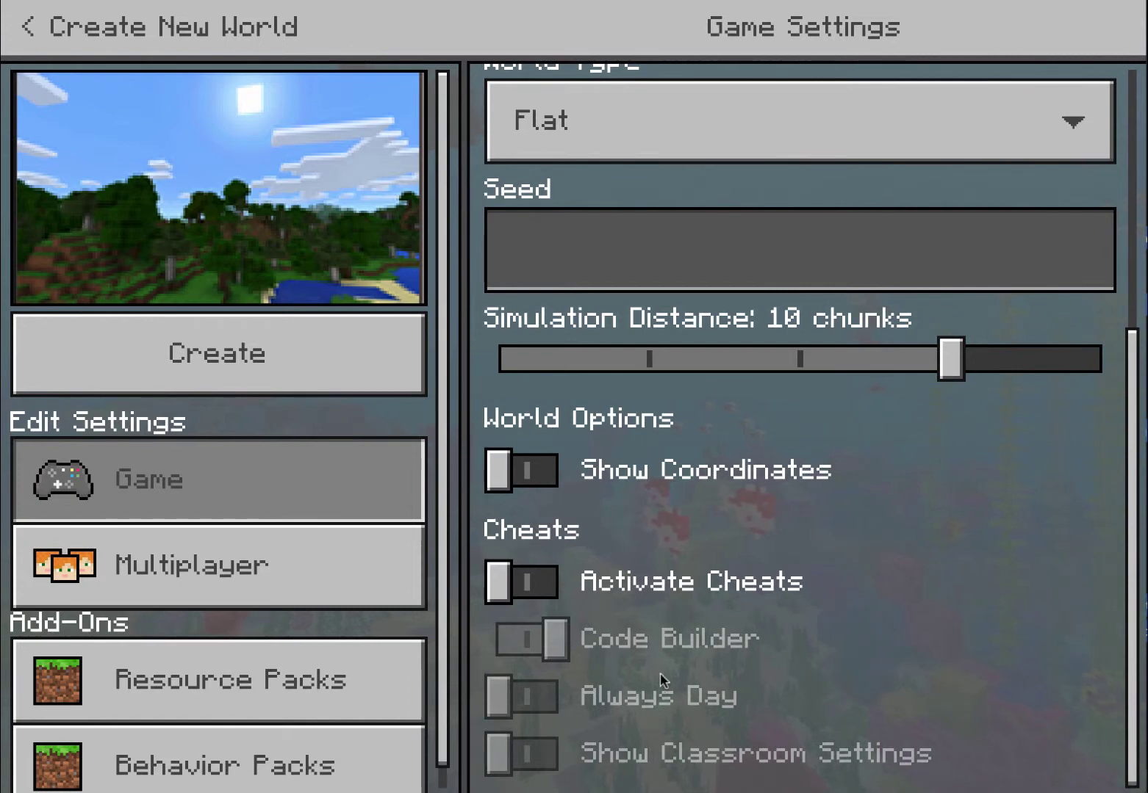
left_click(544, 588)
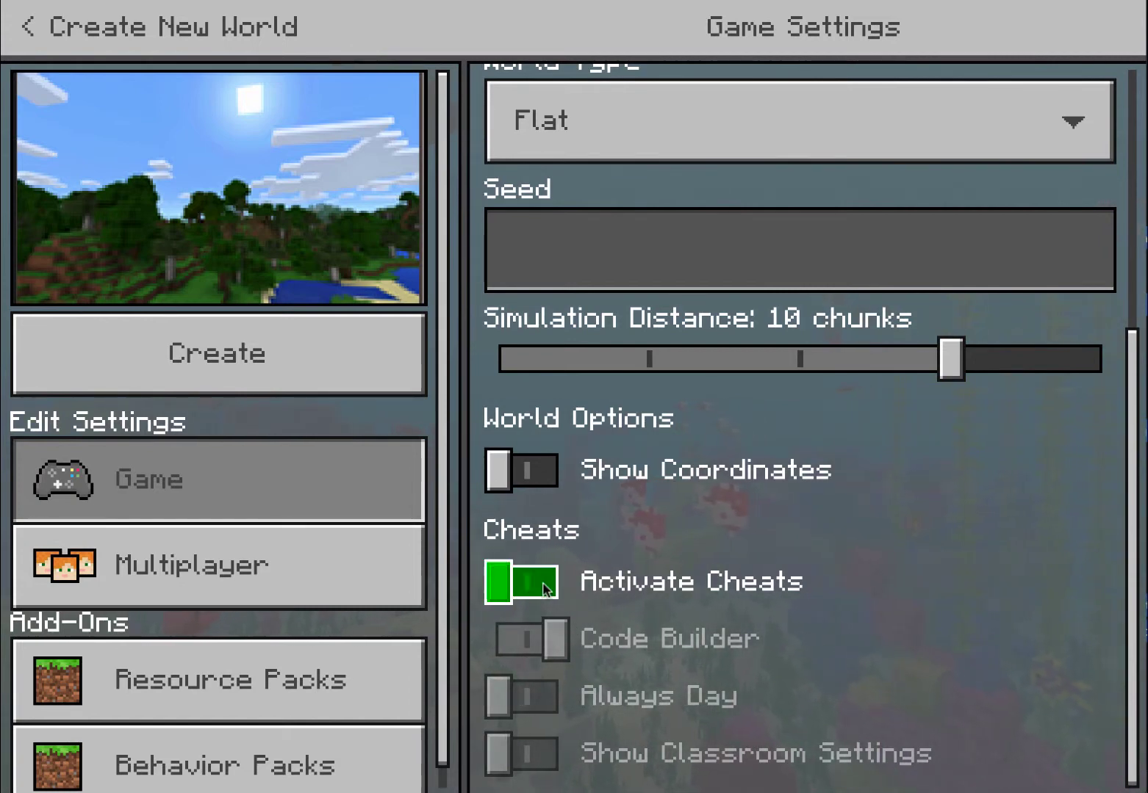
Leave cheats enabled and switch Code Builder off
left_click(545, 589)
left_click(528, 584)
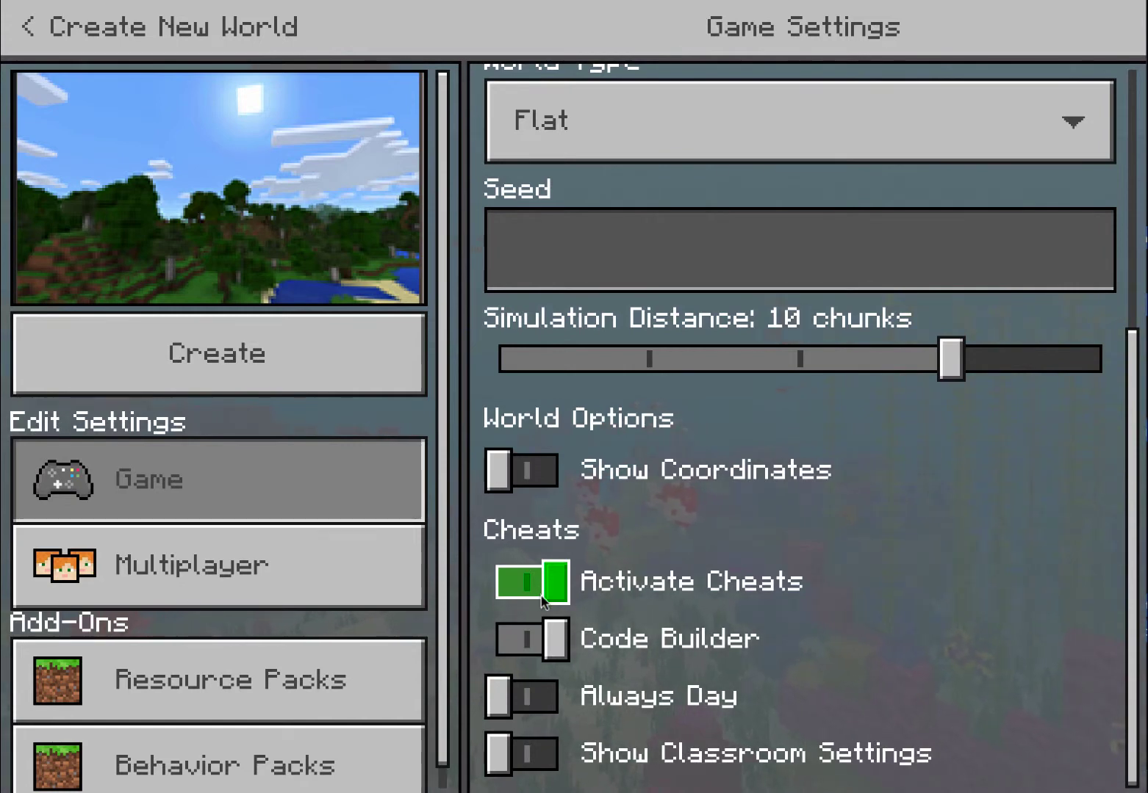
left_click(545, 597)
left_click(547, 635)
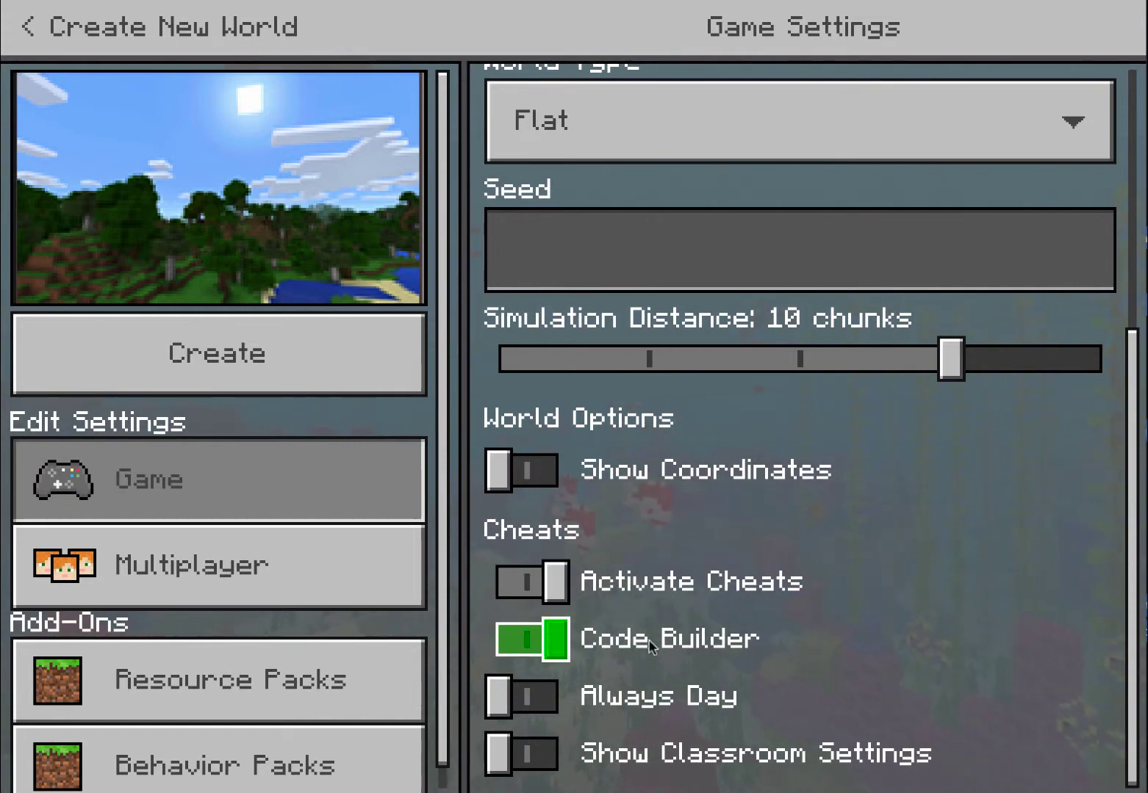
left_click(499, 646)
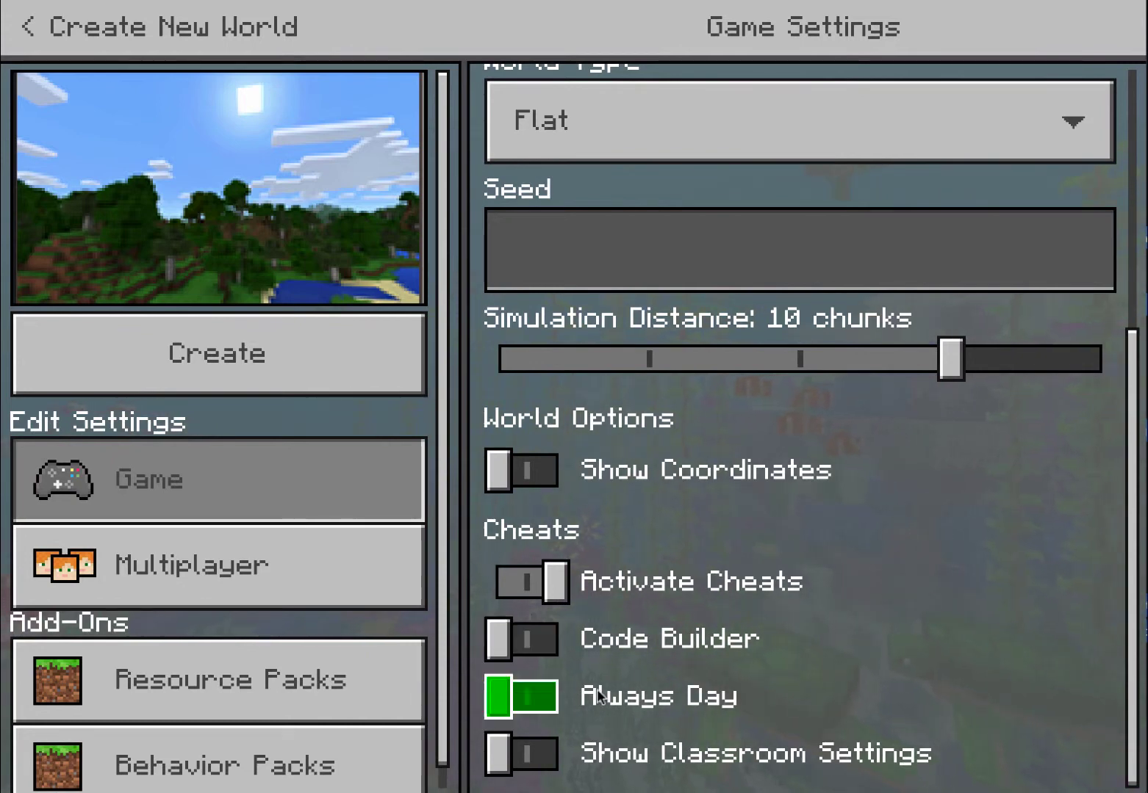
Switch on the Always Day and Show Classroom Settings toggles
left_click(547, 703)
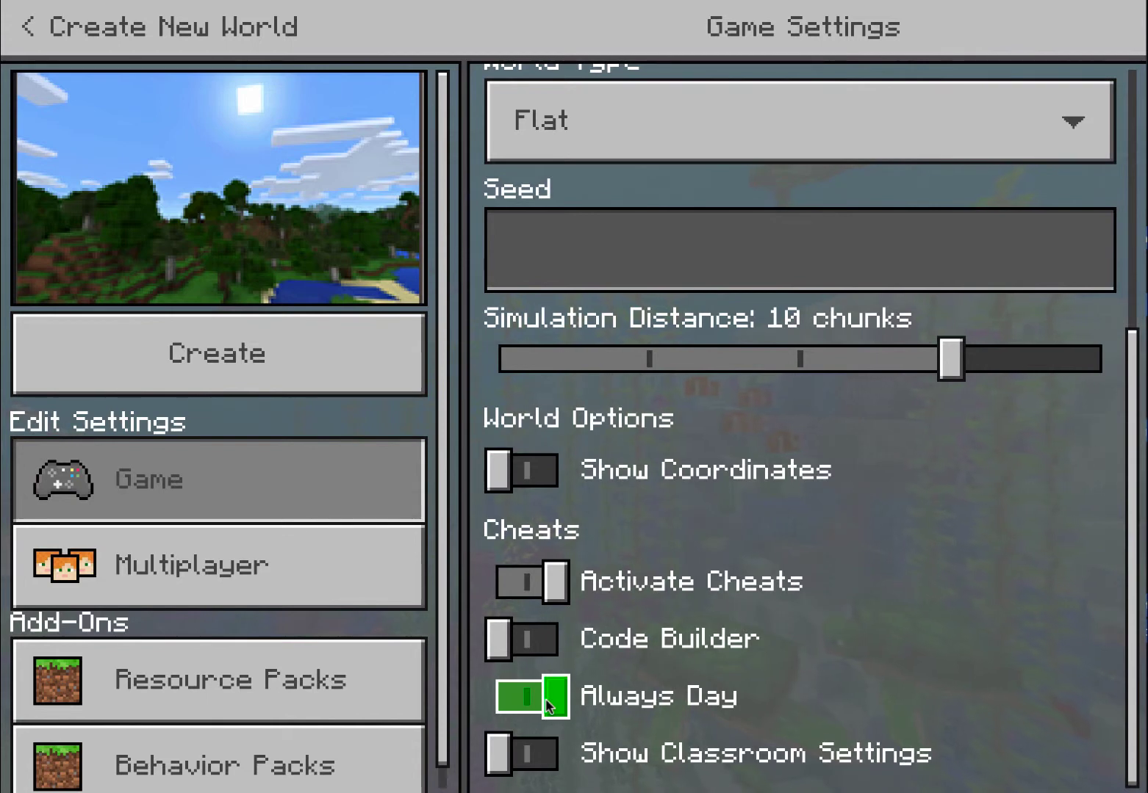
left_click(538, 757)
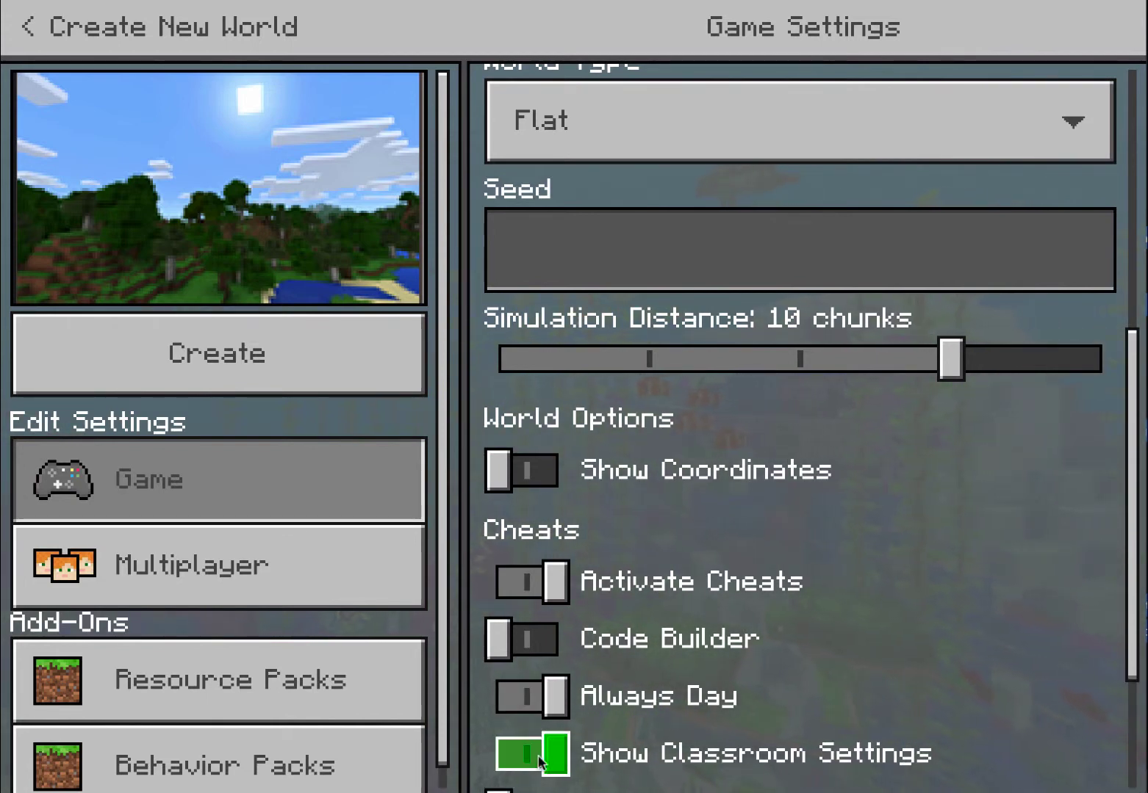
scroll(768, 710, "down", 5)
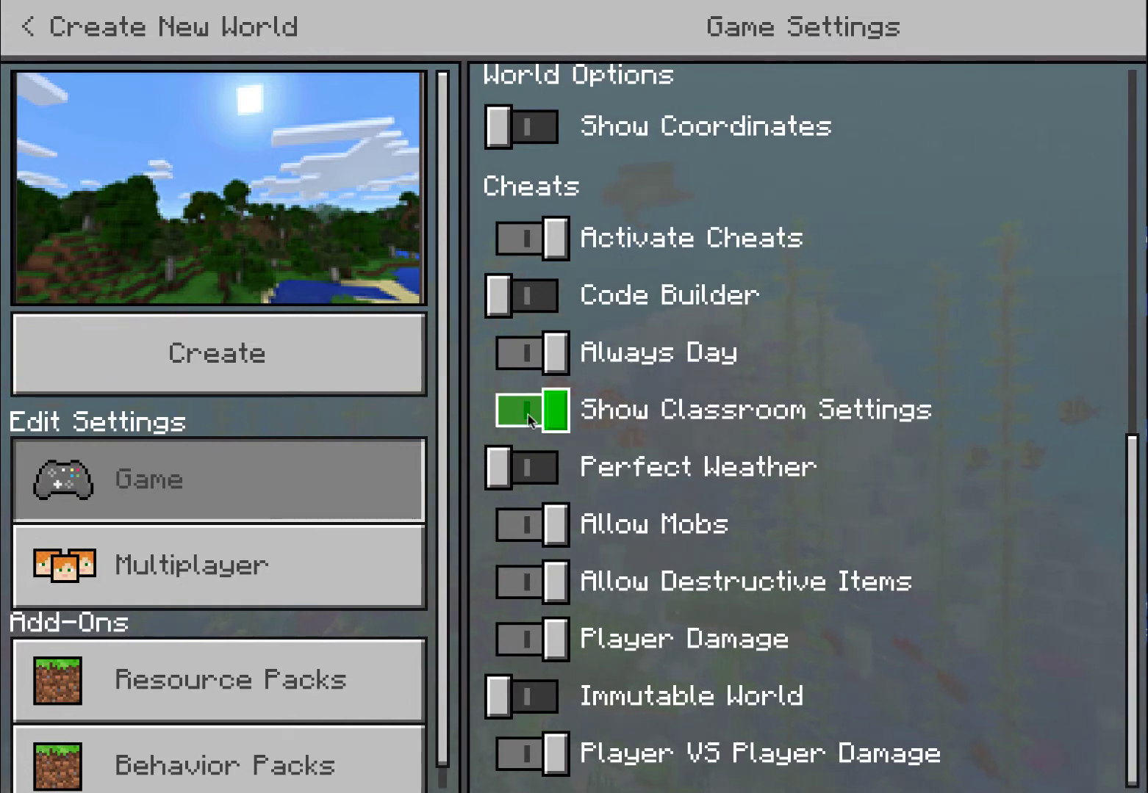
Switch Perfect Weather on and Allow Mobs off
left_click(552, 474)
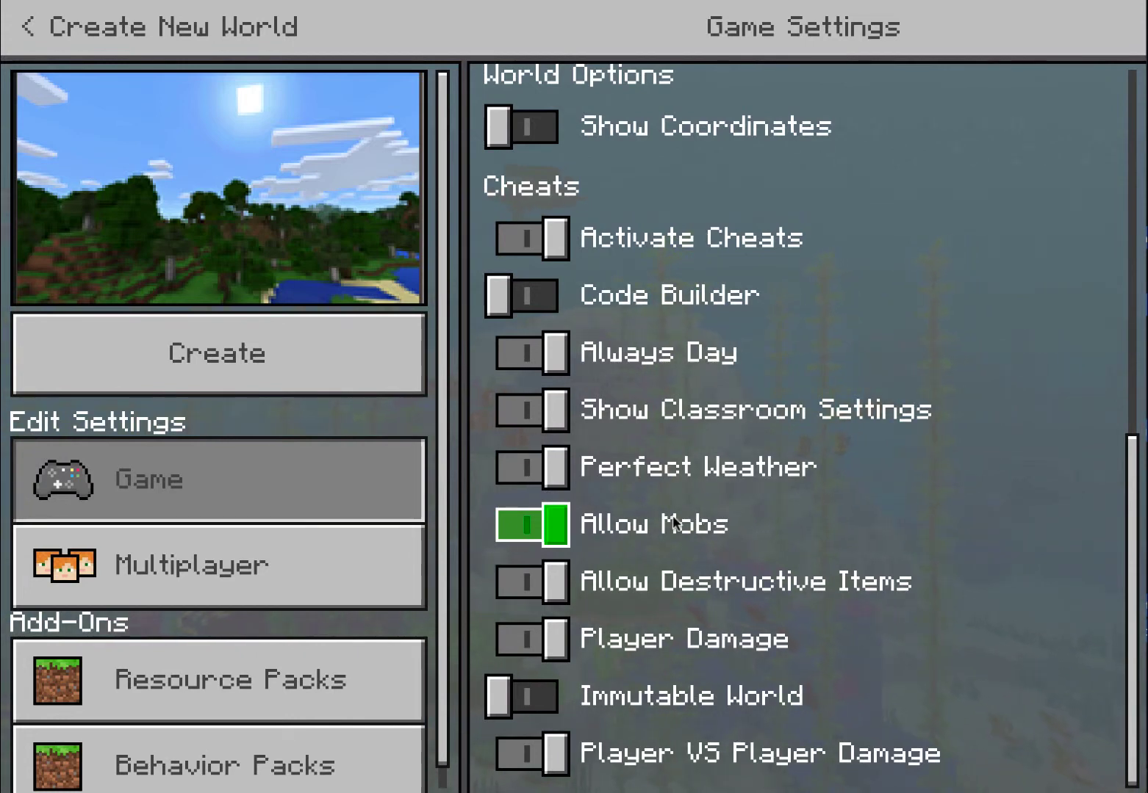
left_click(507, 530)
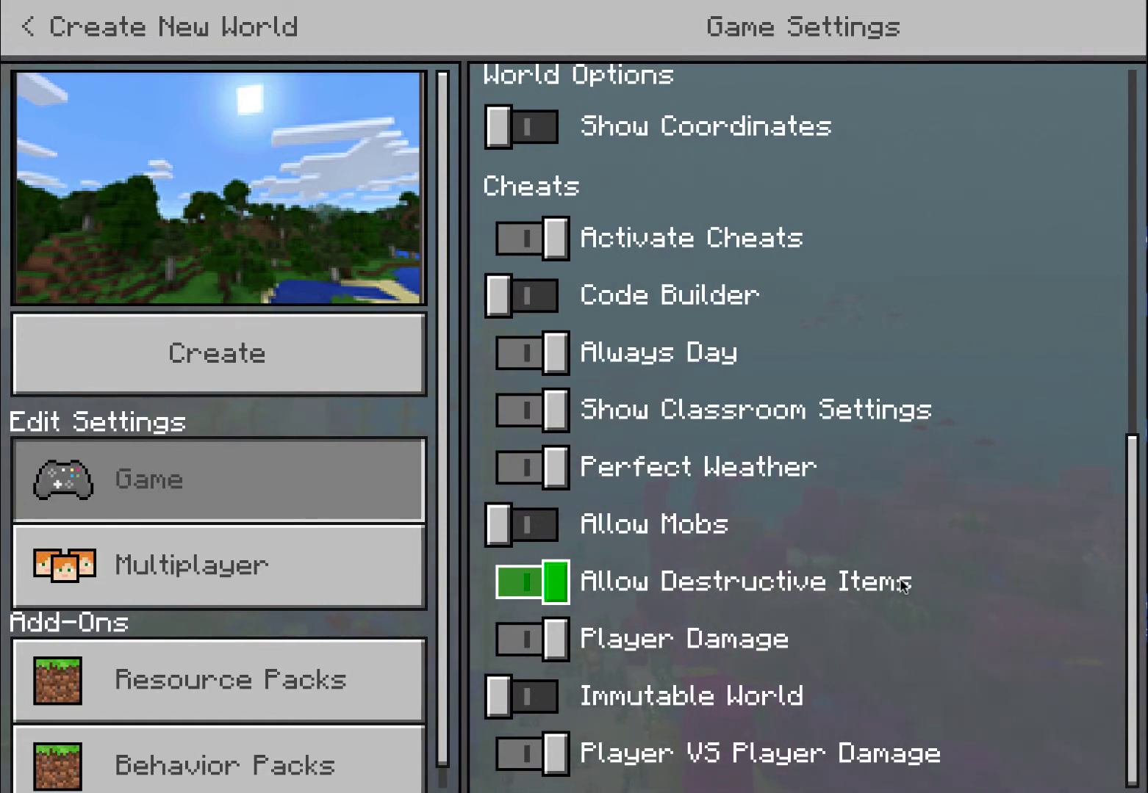
Disable Allow Destructive Items and Player Damage, then Player VS Player Damage via the keyboard
left_click(498, 582)
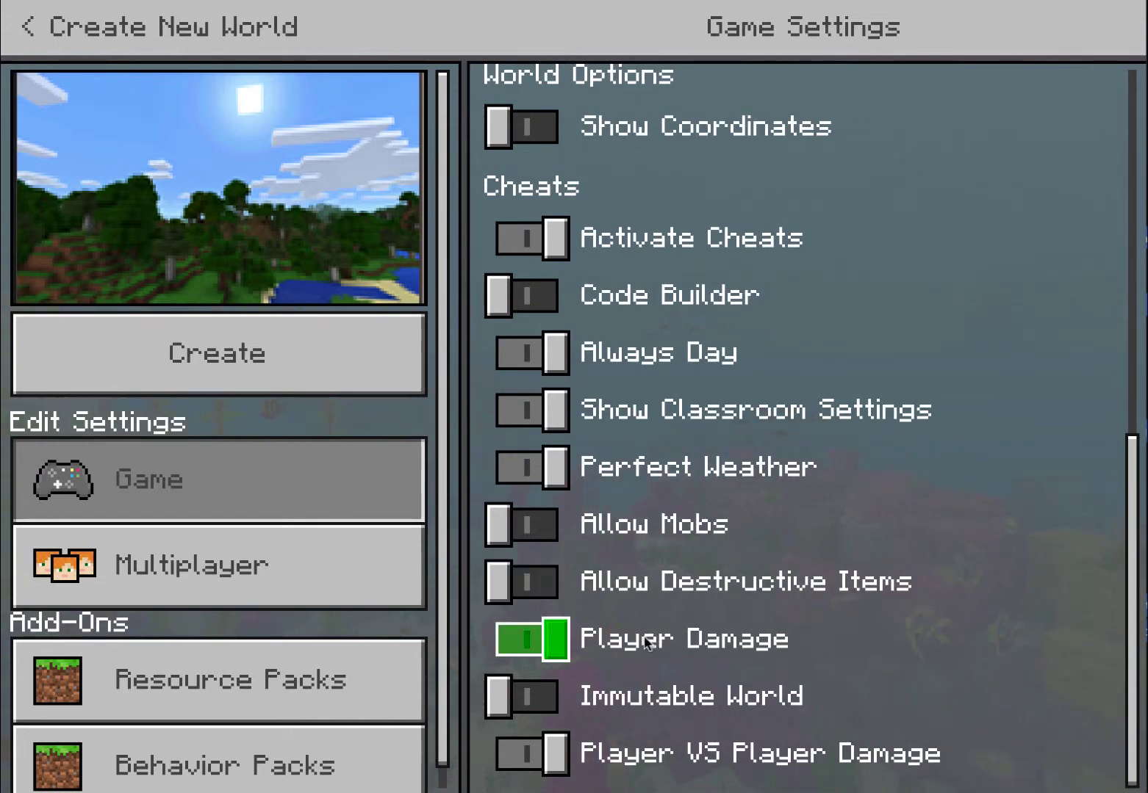
left_click(501, 633)
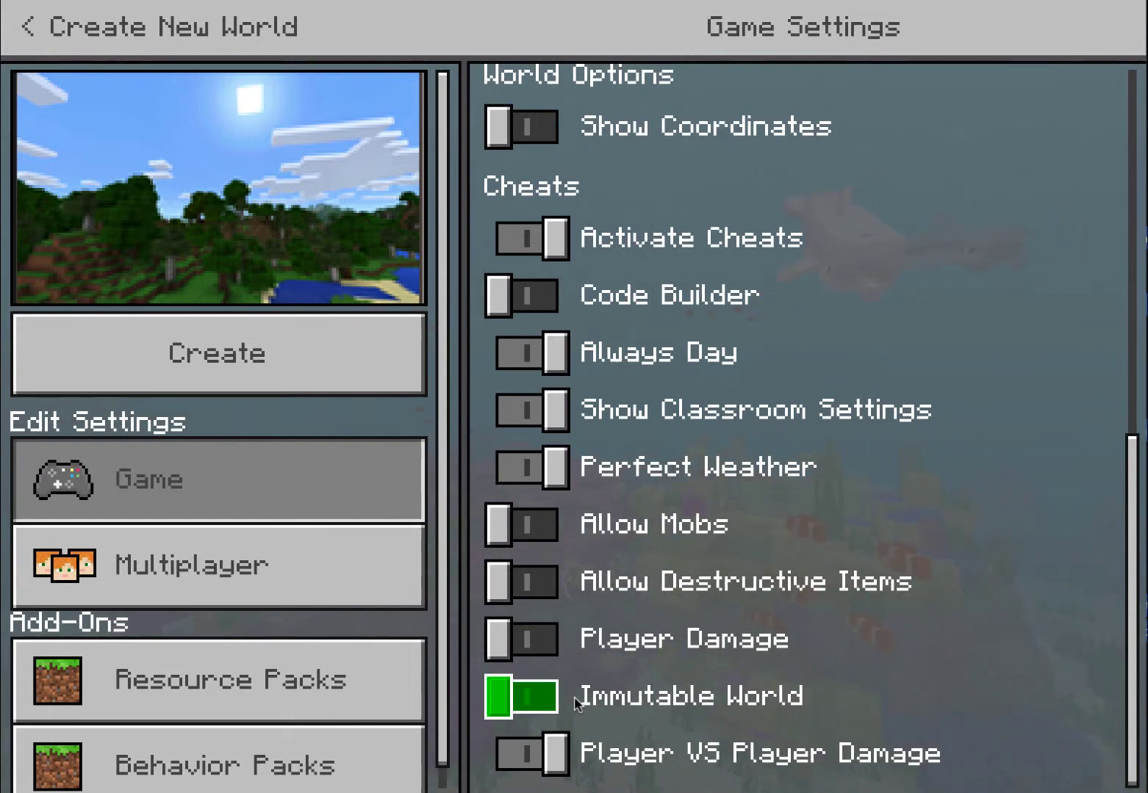
key("Down")
key("Return")
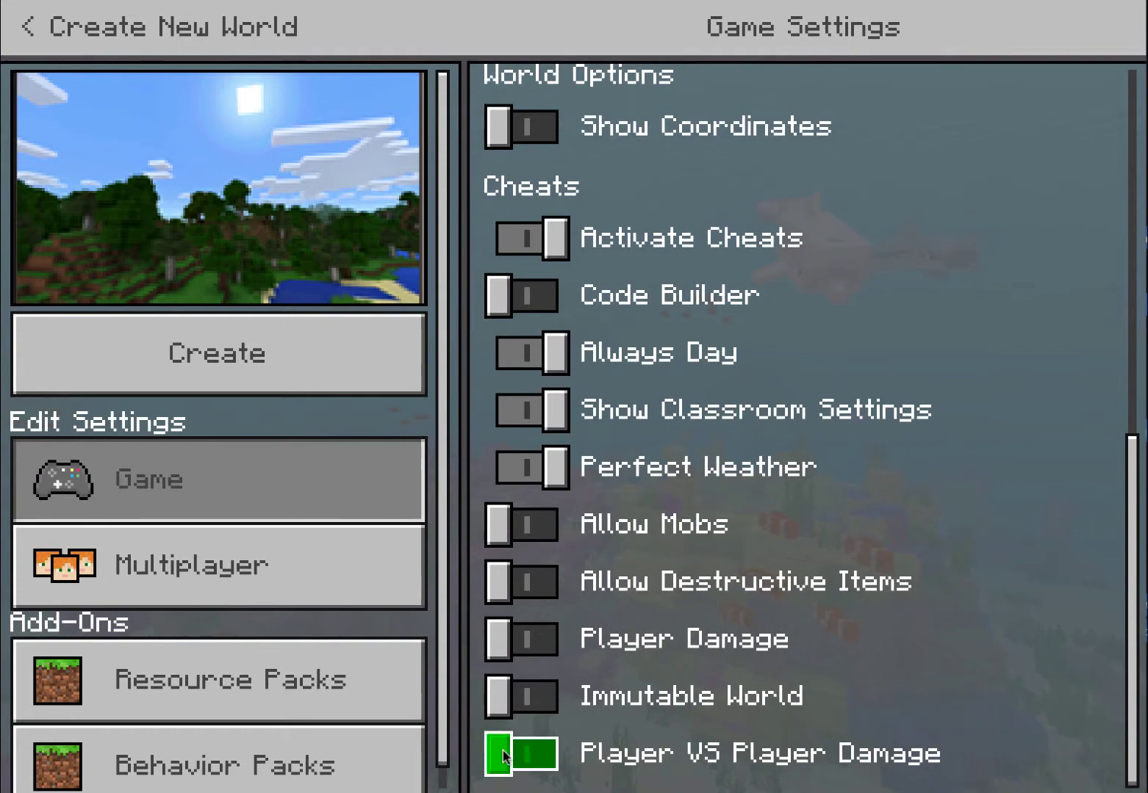